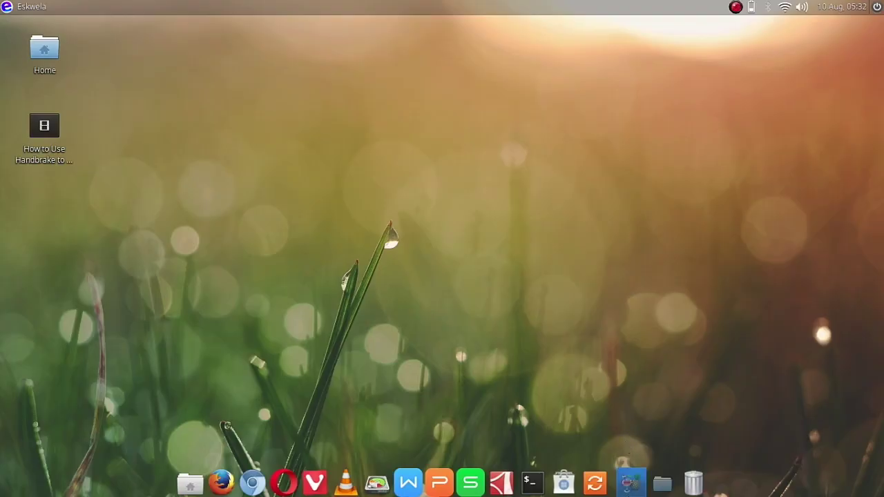
Launch HandBrake, centre its window on screen, and select the desktop screen recording
{"action": "left_click", "coordinate": [630, 487]}
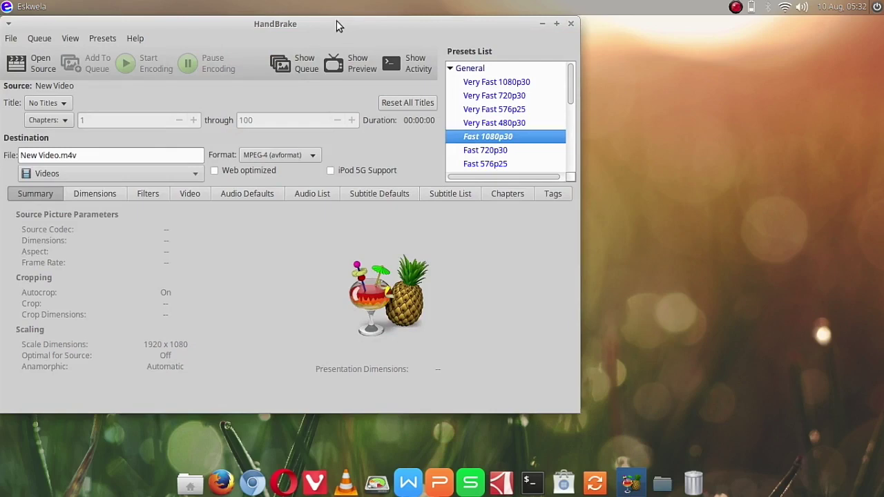
{"action": "left_click_drag", "start_coordinate": [336, 25], "coordinate": [470, 44]}
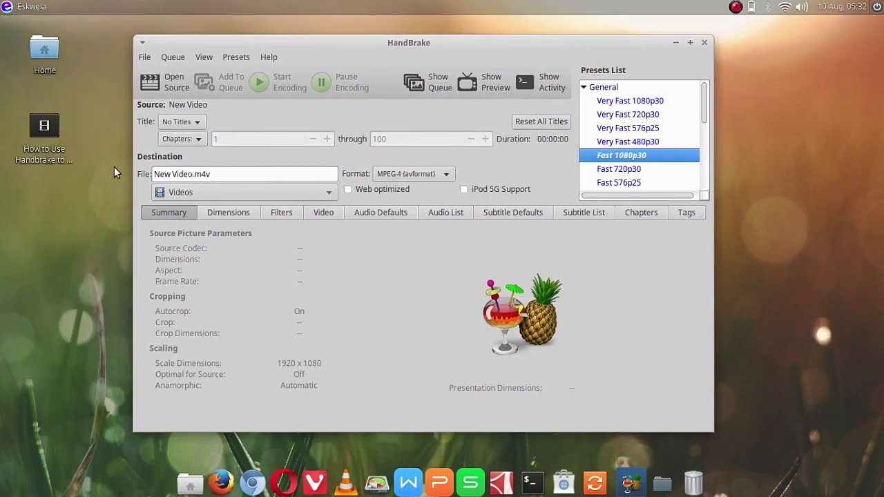
{"action": "left_click", "coordinate": [50, 136]}
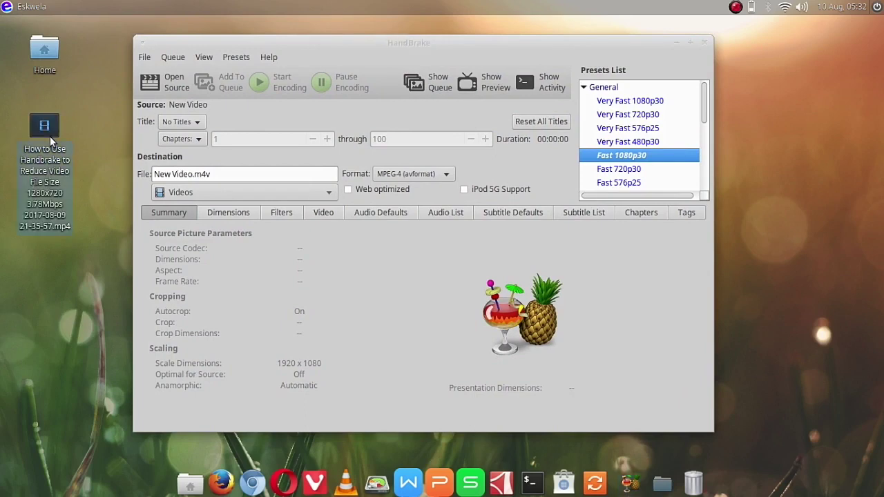
{"action": "right_click", "coordinate": [50, 136]}
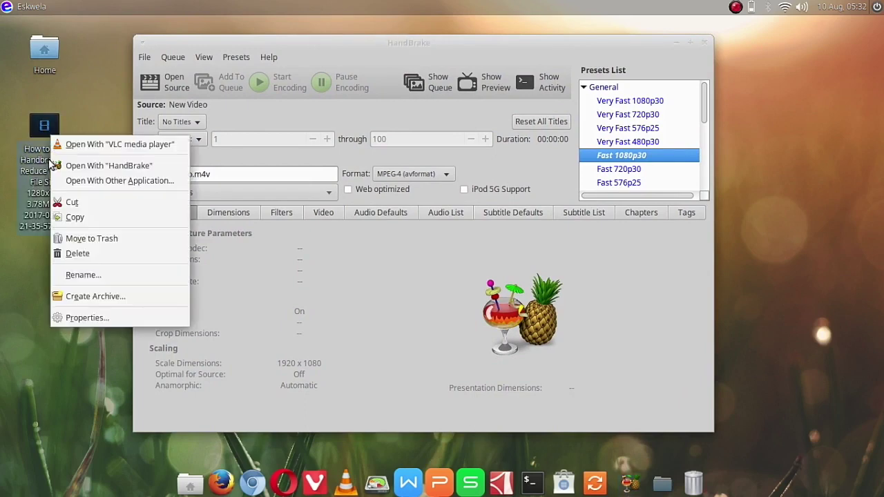
{"action": "left_click", "coordinate": [98, 318]}
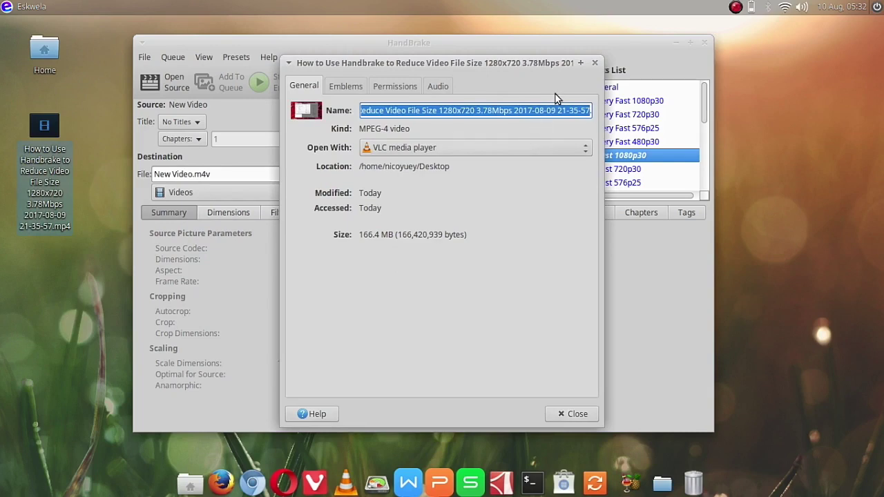
{"action": "left_click", "coordinate": [594, 63]}
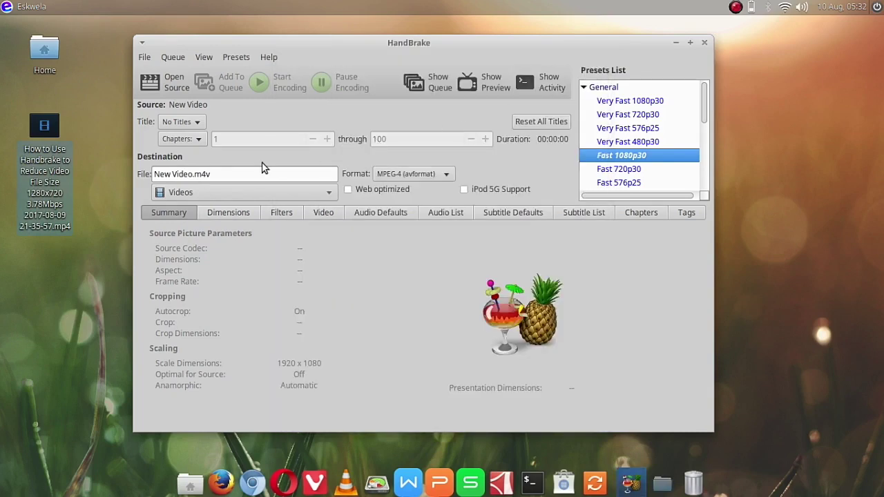
Load the Desktop screen recording (h264, 1280 x 720, 7:47) as the source video
{"action": "left_click", "coordinate": [169, 83]}
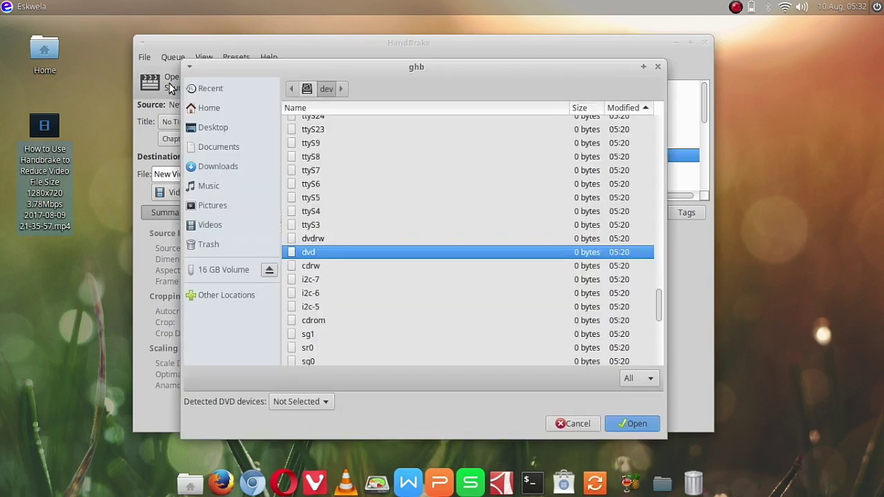
{"action": "left_click", "coordinate": [229, 131]}
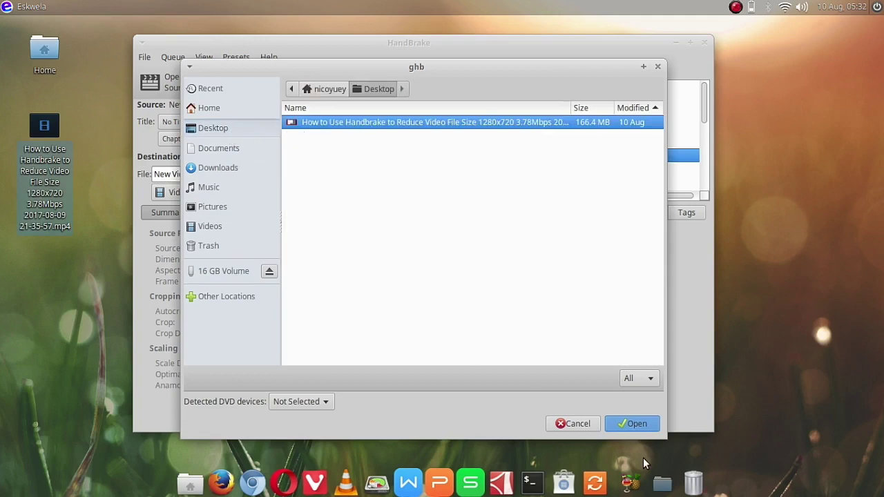
{"action": "left_click", "coordinate": [636, 425]}
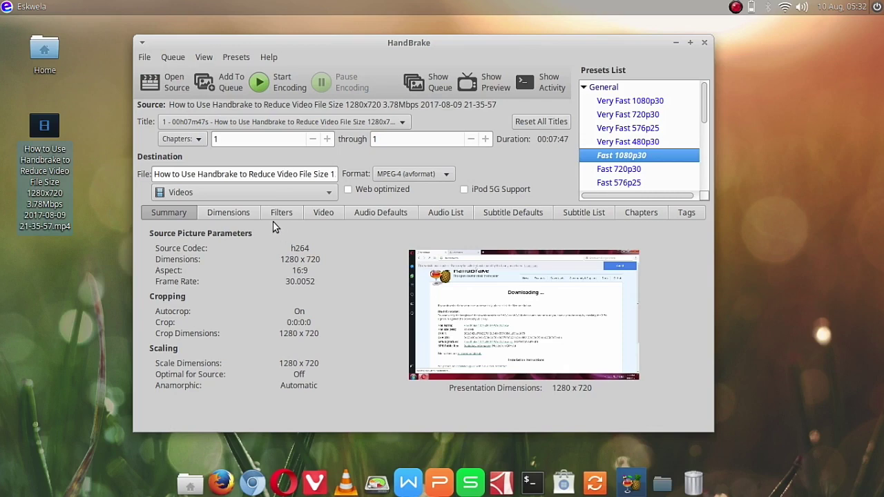
Enable the Web optimized option in the Video settings for the MPEG-4 output
{"action": "left_click", "coordinate": [329, 216]}
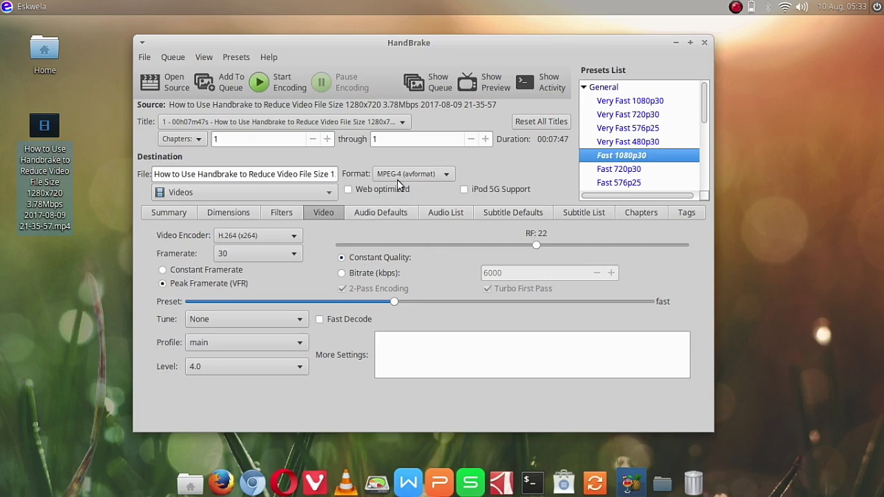
{"action": "left_click", "coordinate": [362, 193]}
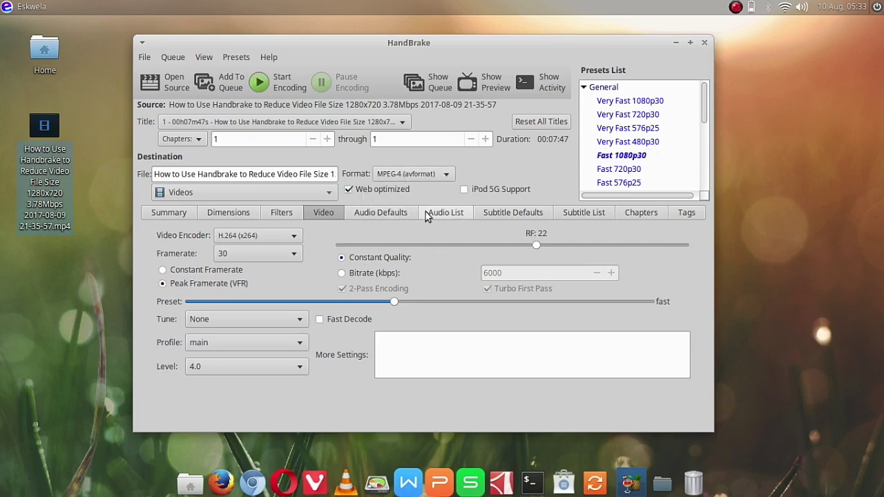
{"action": "left_click", "coordinate": [390, 213]}
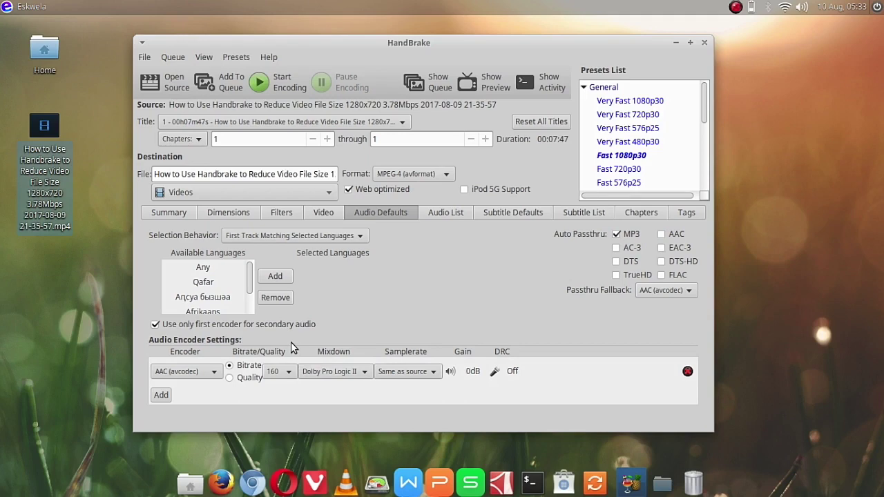
Set the default audio encoder to MP3 at 128 kbps, with MP3 as passthru fallback
{"action": "left_click", "coordinate": [203, 373]}
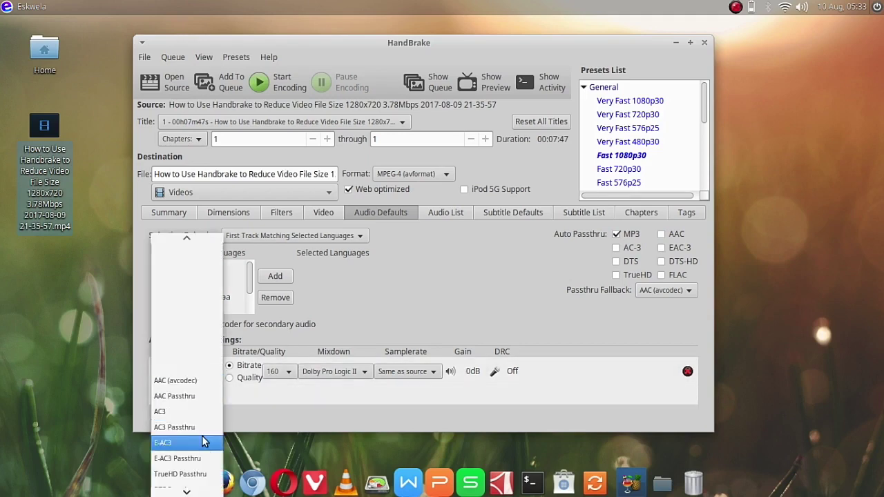
{"action": "mouse_move", "coordinate": [187, 493]}
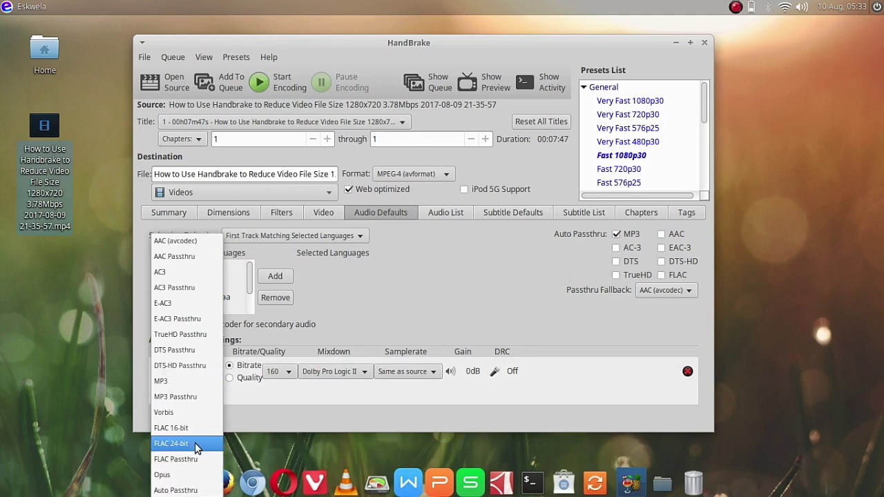
{"action": "left_click", "coordinate": [194, 389]}
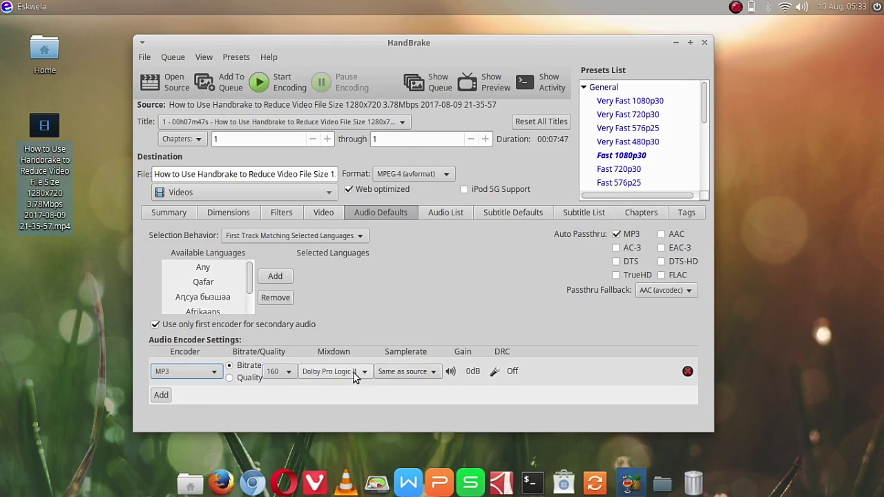
{"action": "left_click", "coordinate": [287, 373]}
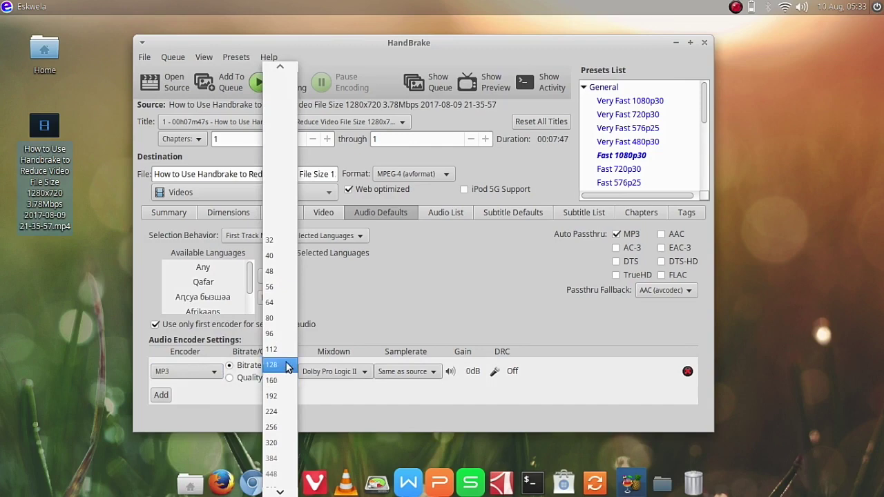
{"action": "left_click", "coordinate": [286, 364]}
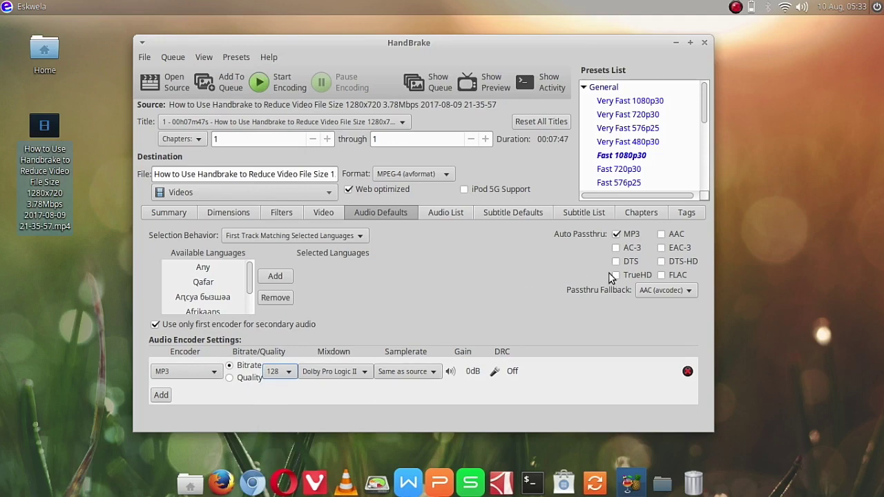
{"action": "left_click", "coordinate": [665, 290]}
{"action": "left_click", "coordinate": [661, 336]}
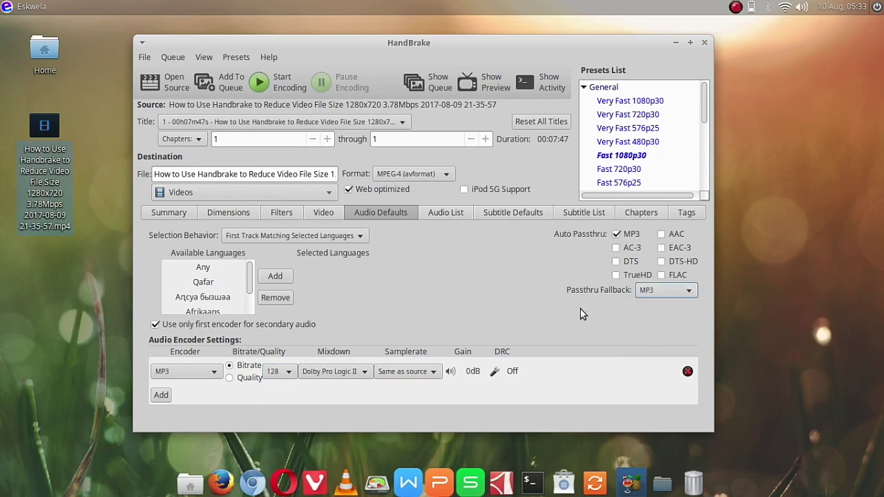
Start encoding and let it run until the status shows Encode Done
{"action": "left_click", "coordinate": [277, 92]}
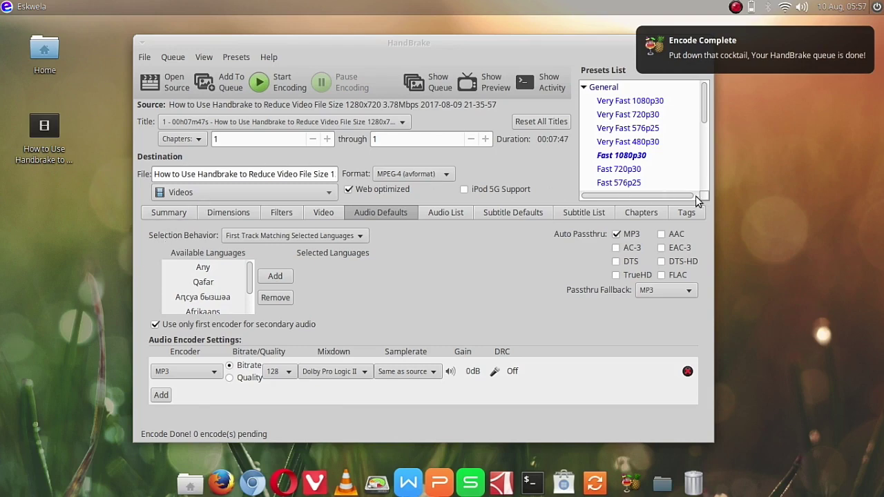
{"action": "left_click", "coordinate": [797, 45]}
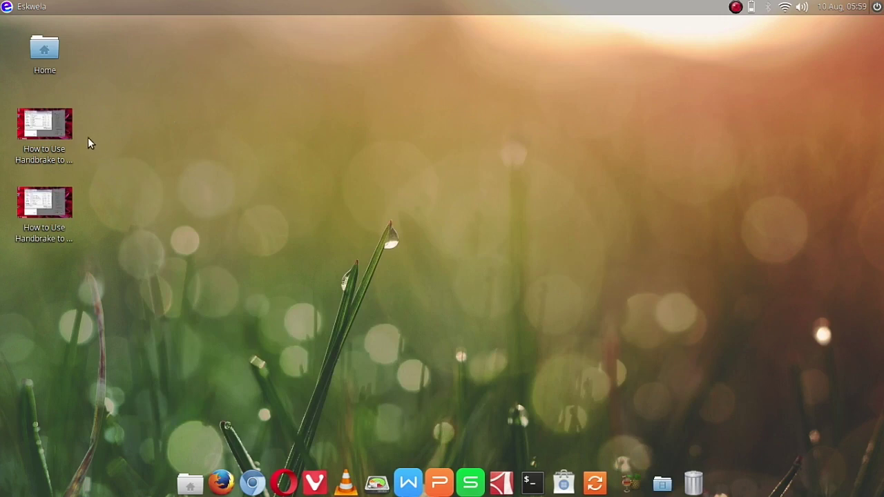
{"action": "right_click", "coordinate": [60, 120]}
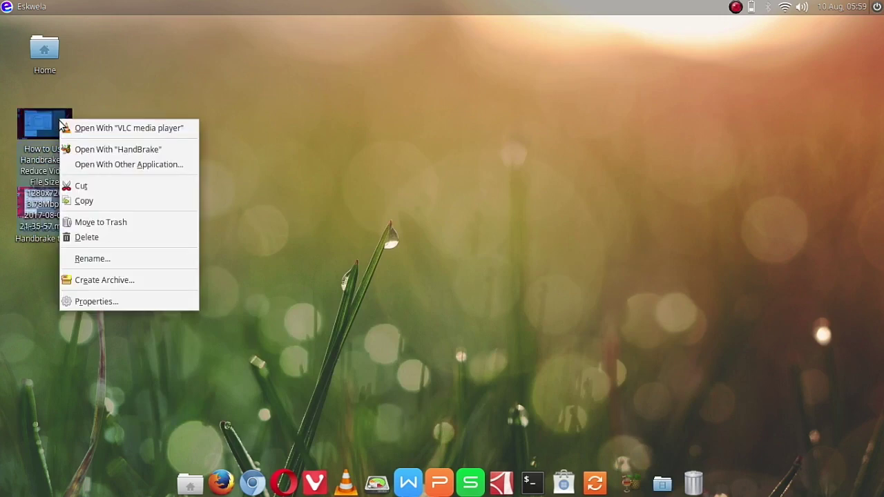
{"action": "left_click", "coordinate": [118, 302]}
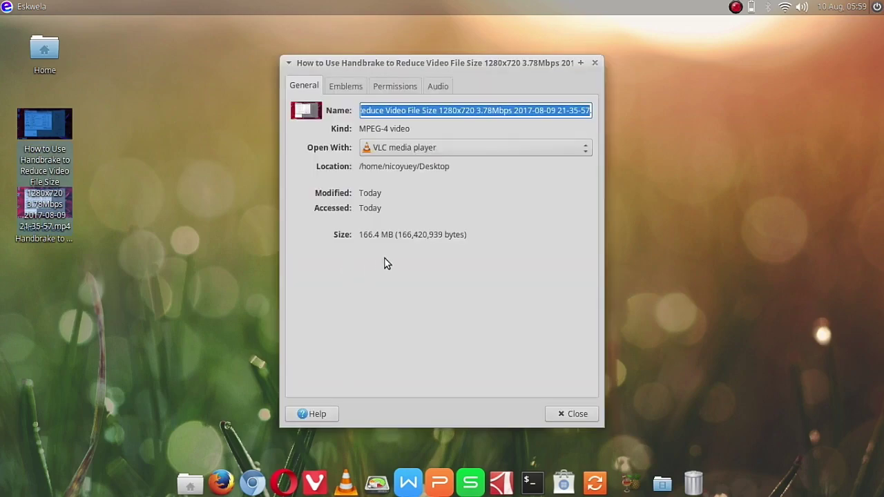
{"action": "left_click", "coordinate": [595, 63]}
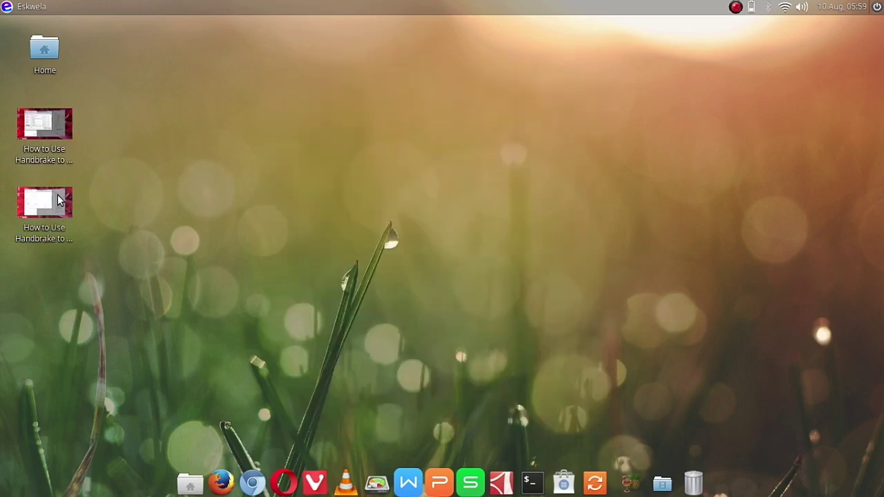
{"action": "left_click", "coordinate": [58, 196]}
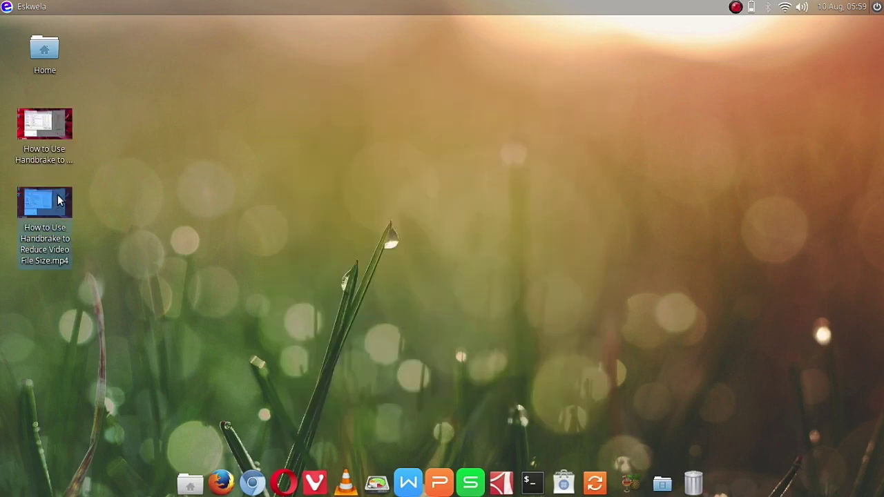
{"action": "right_click", "coordinate": [58, 196]}
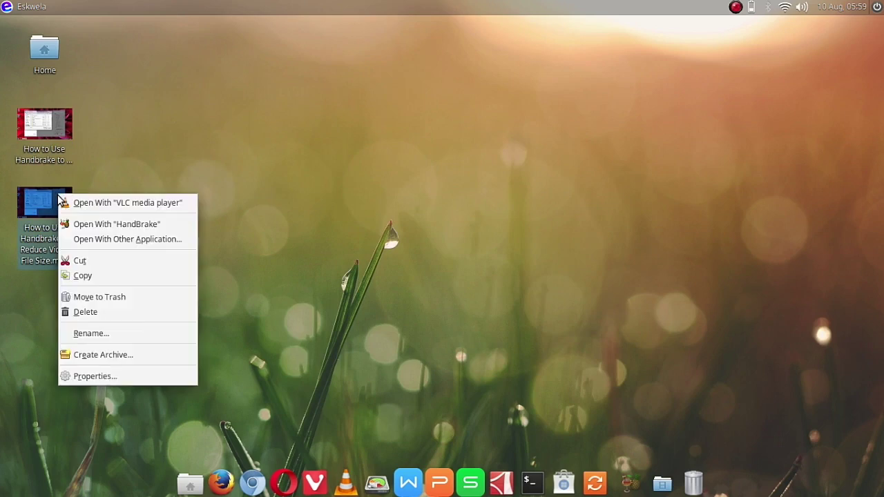
{"action": "left_click", "coordinate": [98, 375]}
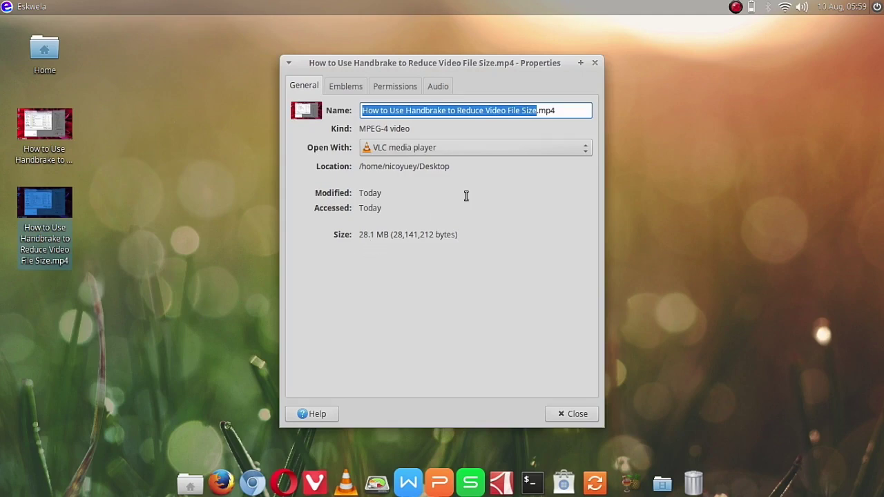
{"action": "left_click", "coordinate": [594, 64]}
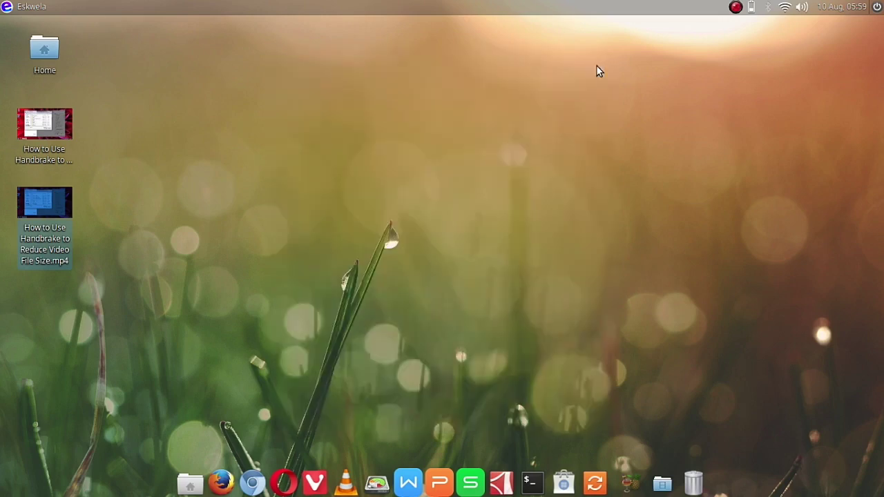
{"action": "left_click", "coordinate": [193, 268]}
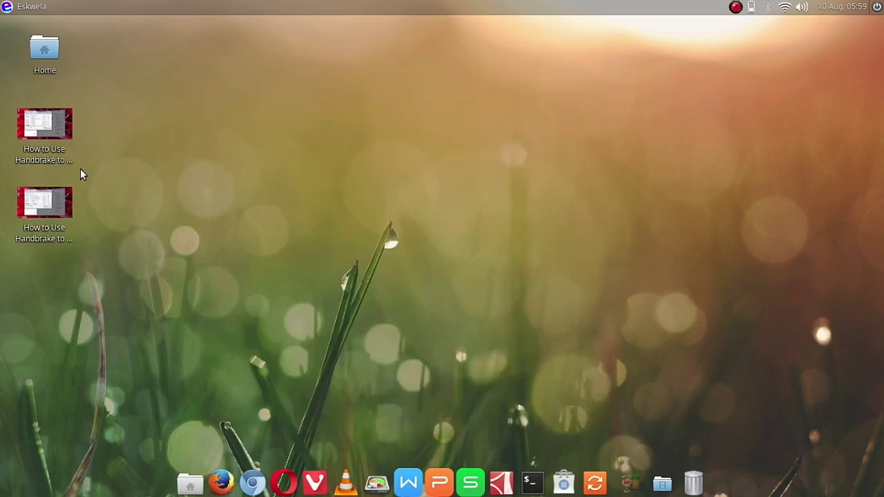
{"action": "left_click", "coordinate": [53, 125]}
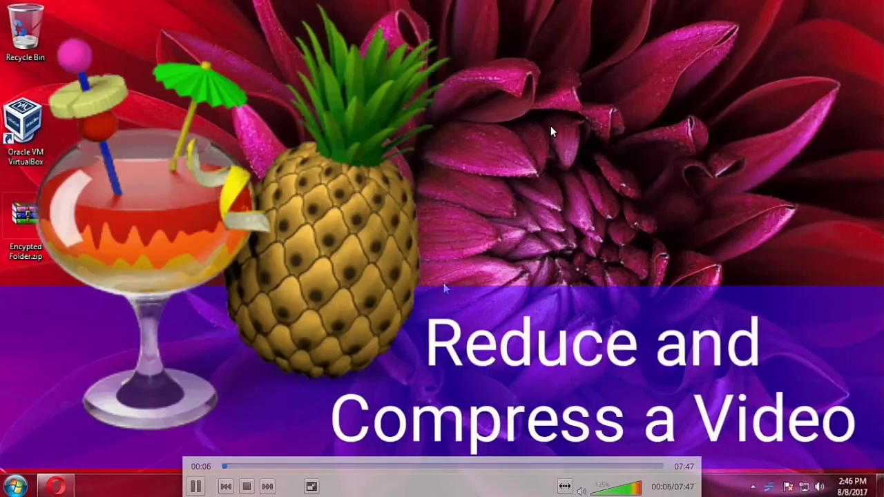
{"action": "key", "text": "Escape"}
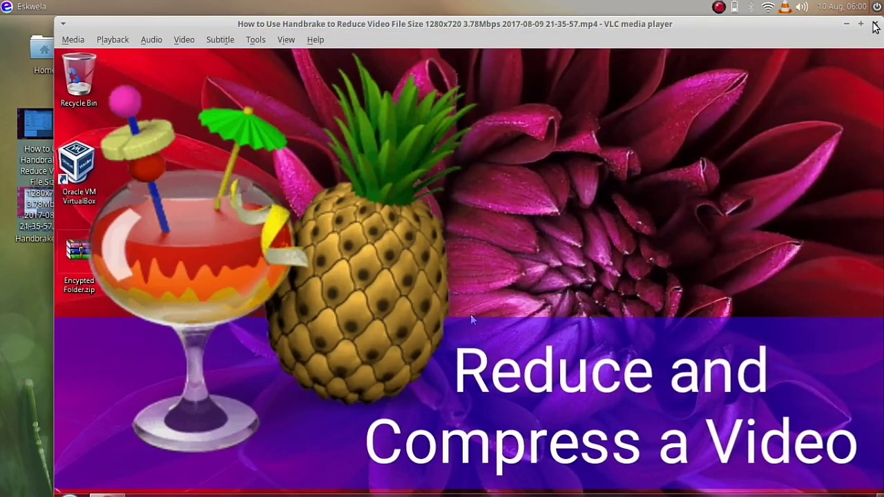
{"action": "left_click", "coordinate": [874, 25]}
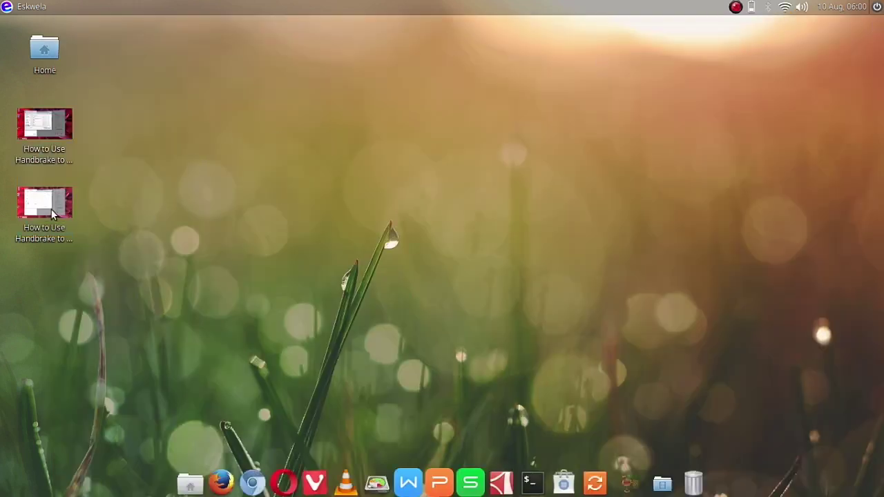
{"action": "mouse_move", "coordinate": [52, 210]}
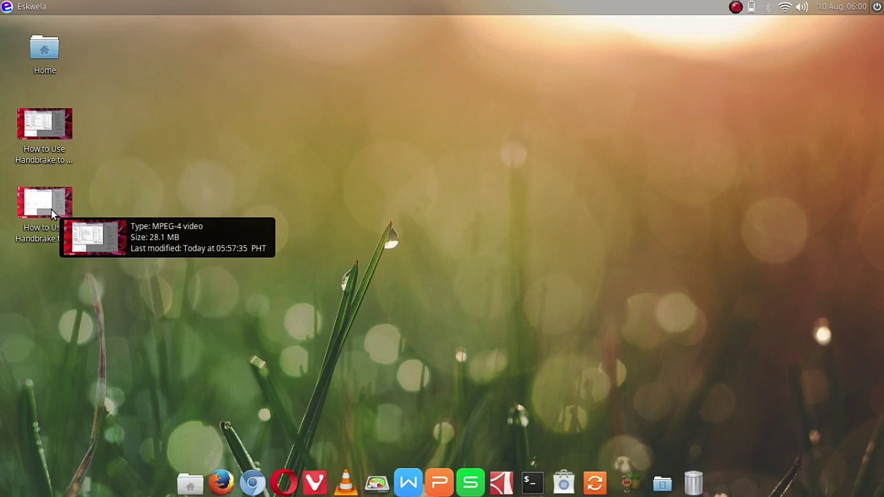
{"action": "double_click", "coordinate": [51, 209]}
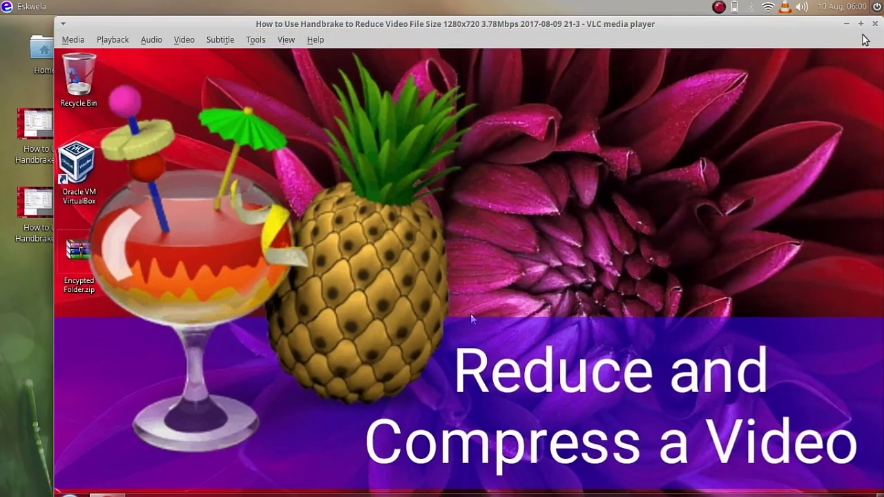
{"action": "left_click", "coordinate": [874, 24]}
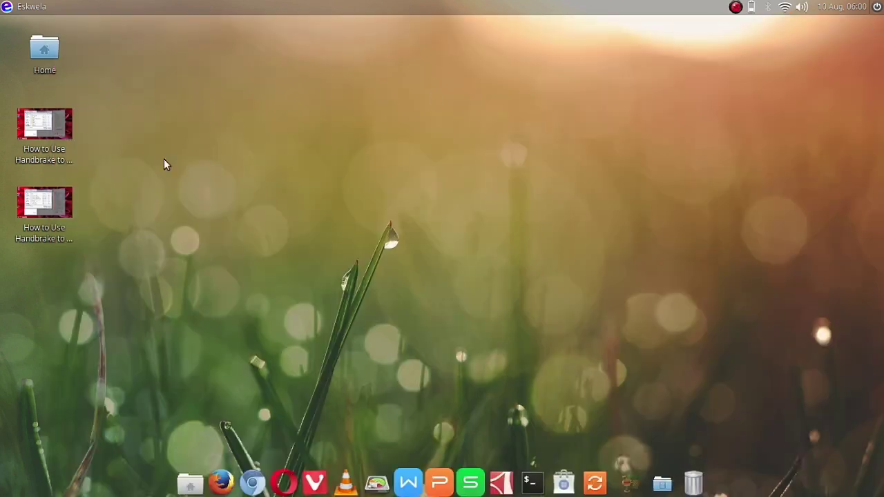
{"action": "left_click", "coordinate": [53, 131]}
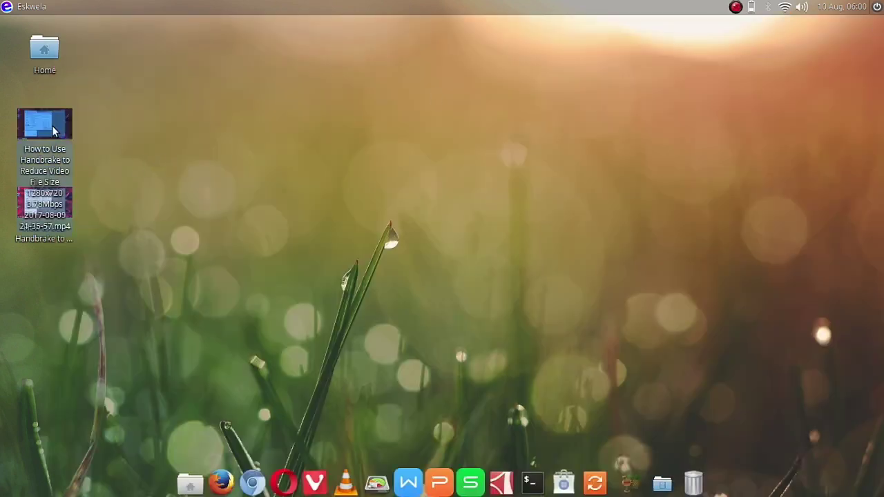
{"action": "left_click", "coordinate": [233, 183]}
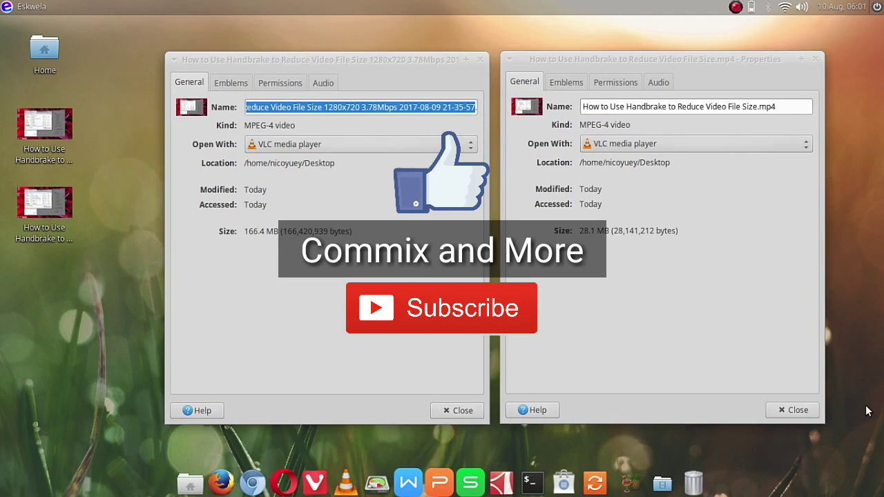
{"action": "left_click", "coordinate": [815, 59]}
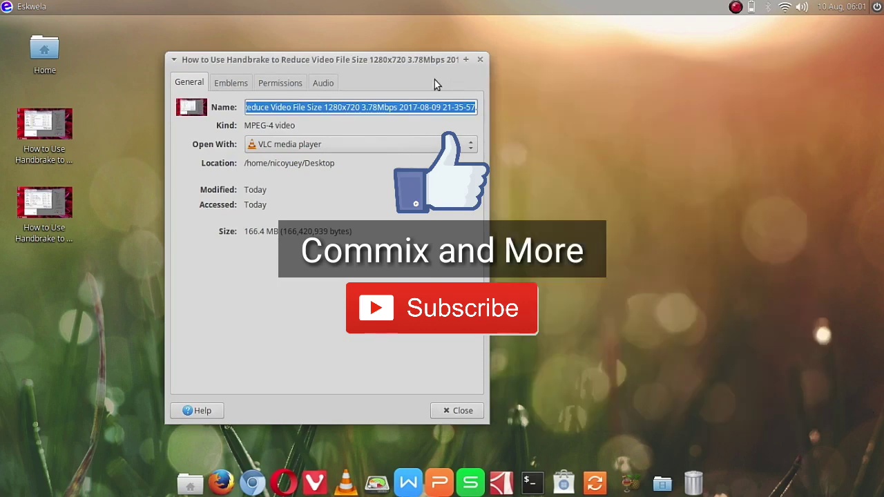
{"action": "left_click", "coordinate": [480, 59]}
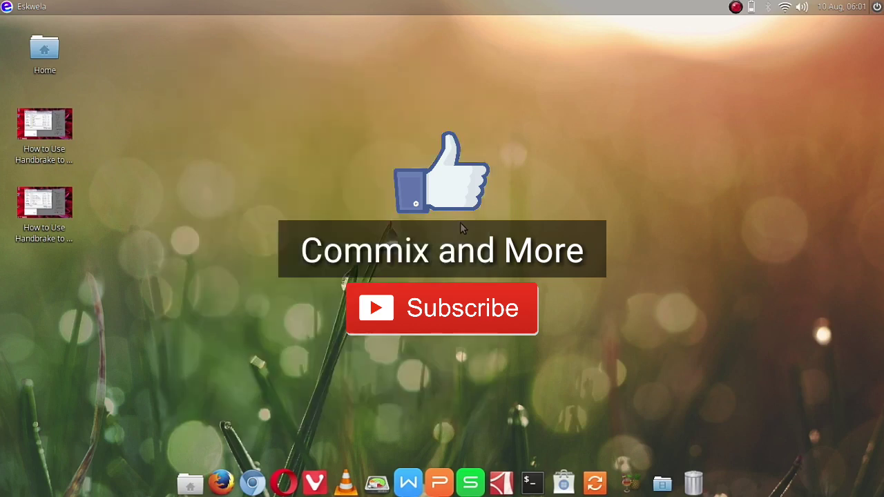